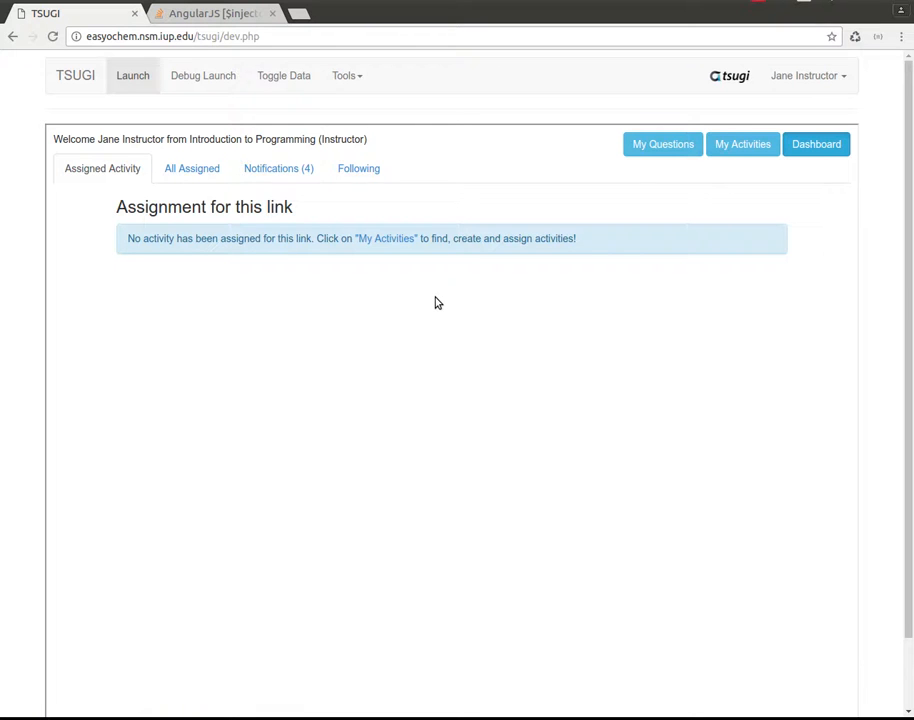
Assign Test Activity from the activities list to this link and remove the assignment again.
{"action": "left_click", "coordinate": [741, 145]}
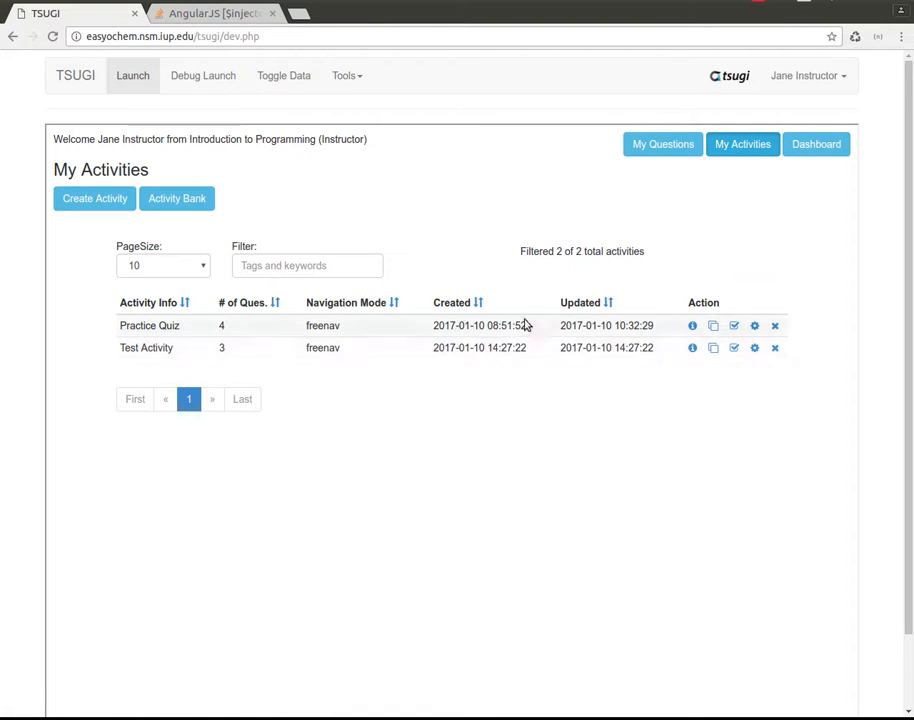
{"action": "left_click", "coordinate": [734, 348]}
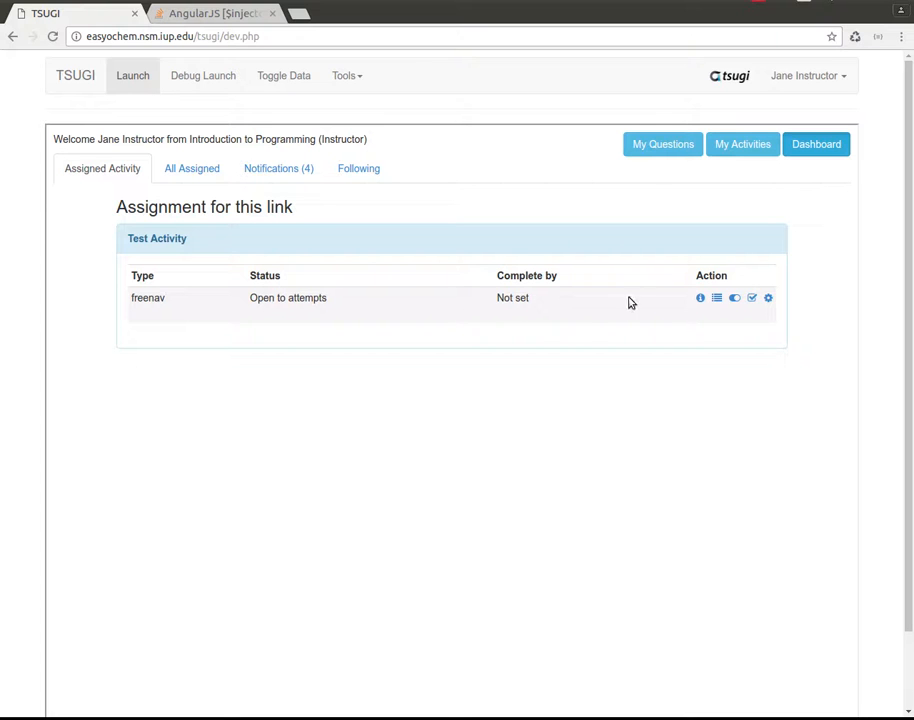
{"action": "left_click", "coordinate": [752, 298]}
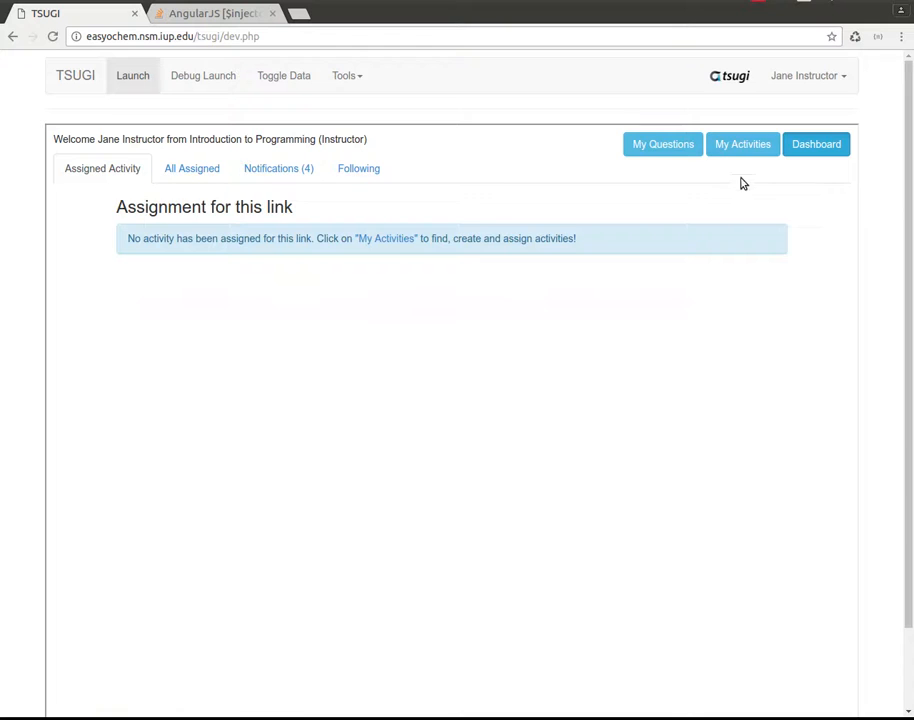
Create a new activity that is shared with others, with the description "Test Activity 3".
{"action": "left_click", "coordinate": [743, 145]}
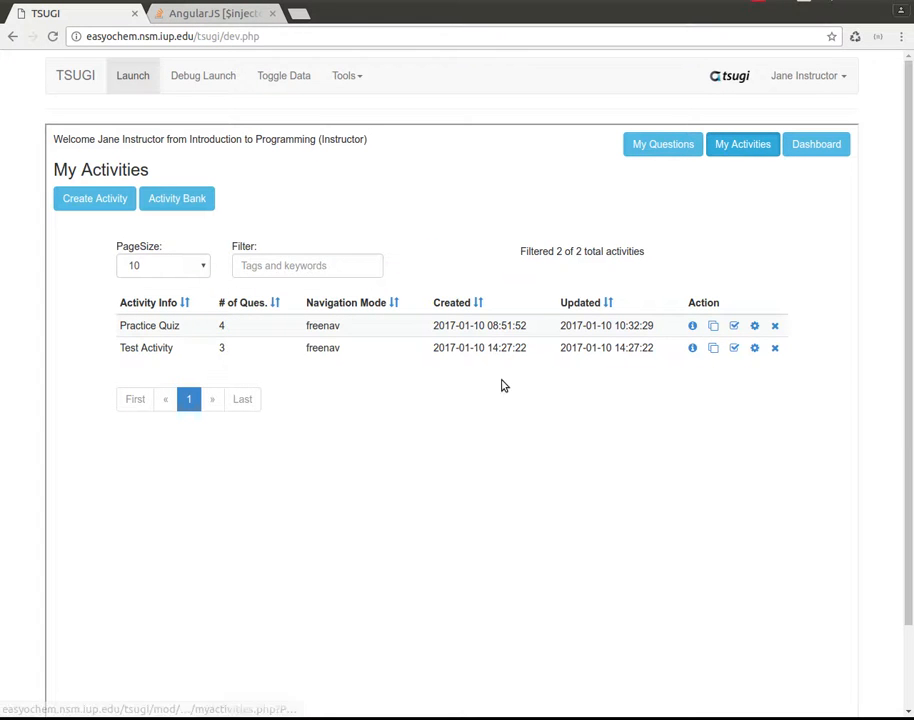
{"action": "left_click", "coordinate": [95, 199]}
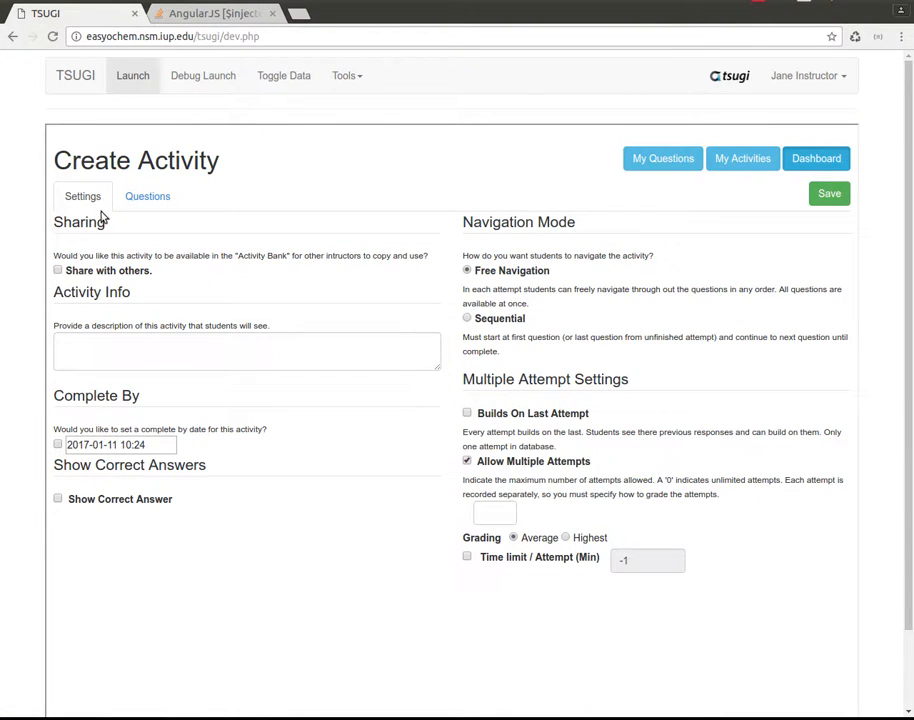
{"action": "left_click", "coordinate": [137, 198]}
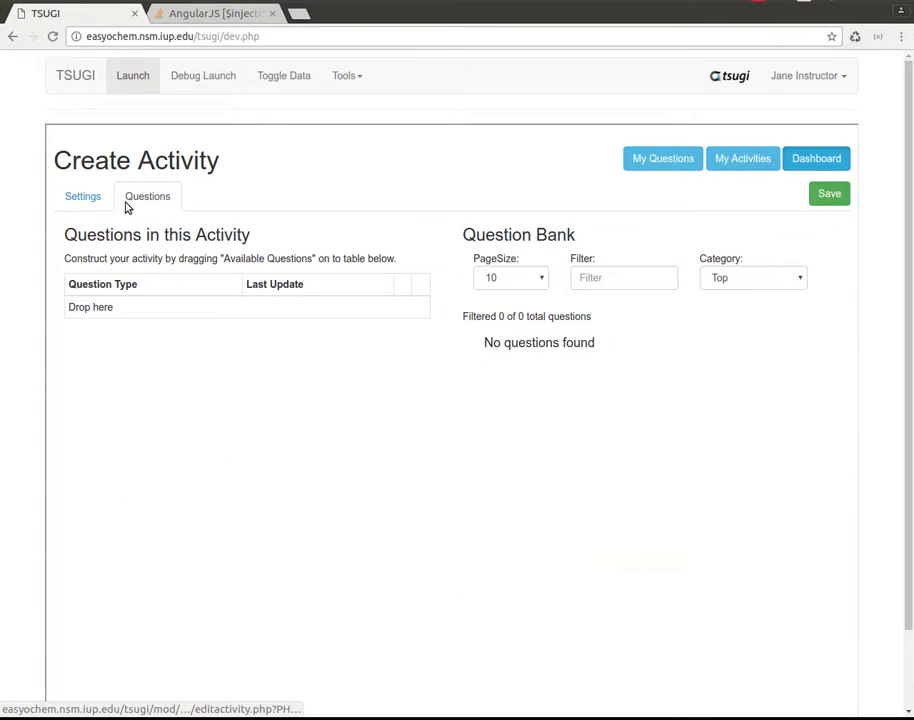
{"action": "left_click", "coordinate": [91, 199]}
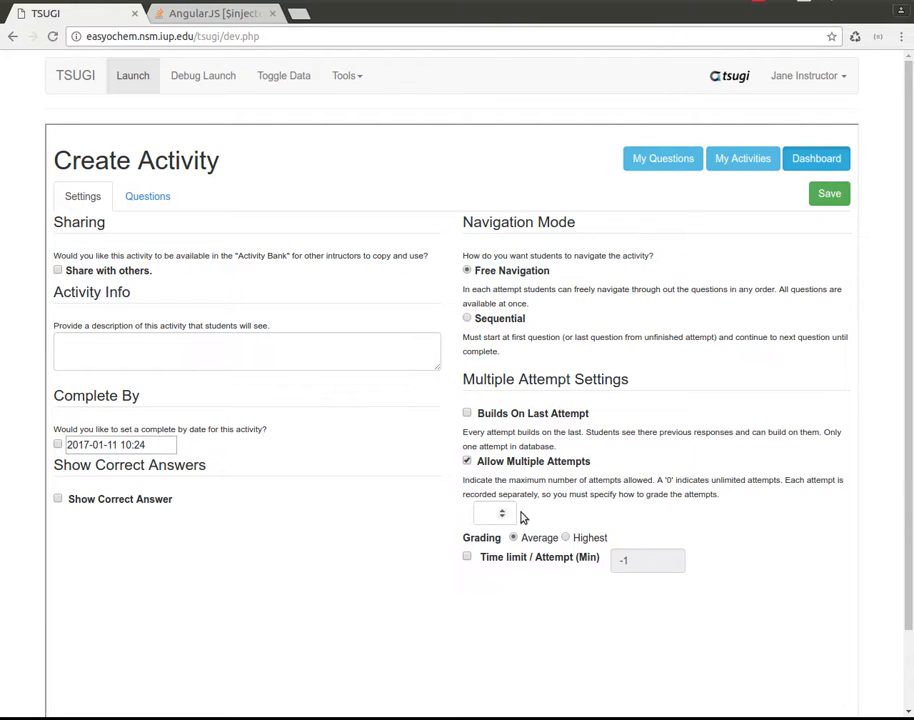
{"action": "left_click", "coordinate": [58, 271]}
{"action": "left_click", "coordinate": [180, 346]}
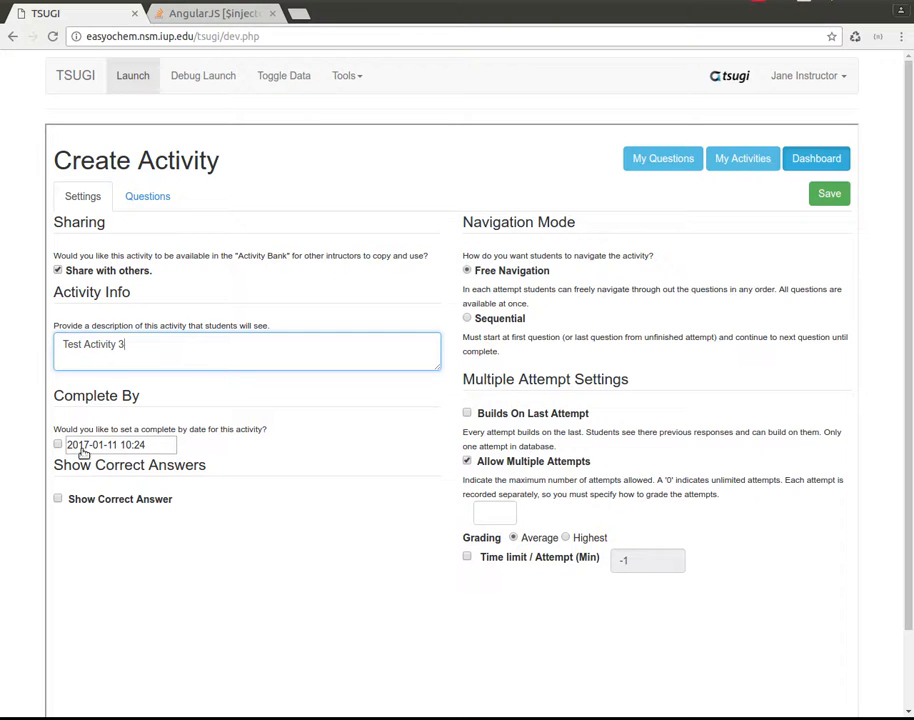
{"action": "left_click", "coordinate": [58, 445]}
{"action": "left_click", "coordinate": [83, 452]}
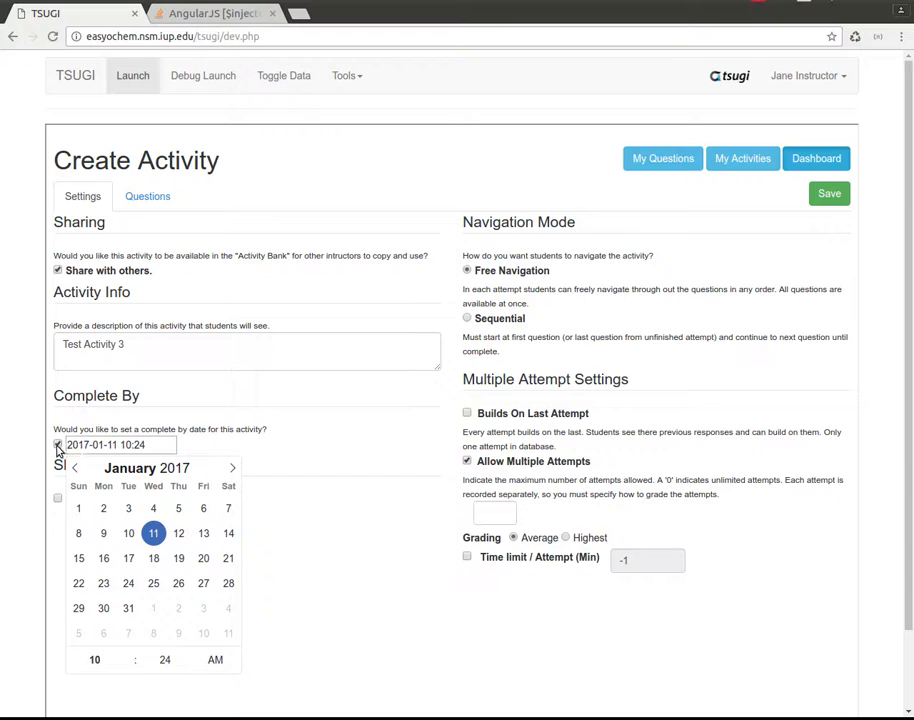
{"action": "left_click", "coordinate": [57, 447]}
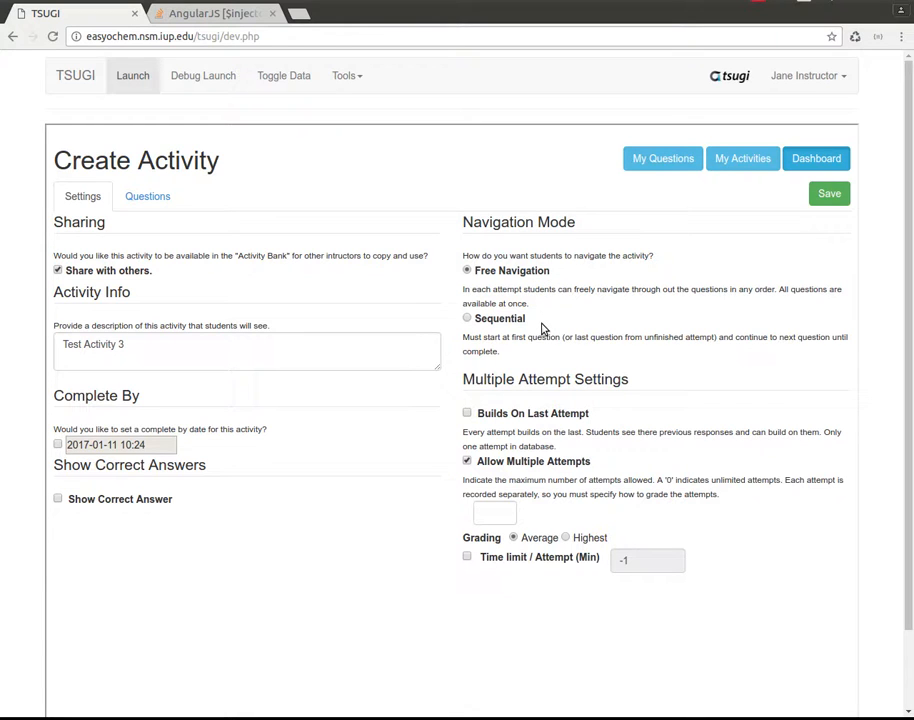
Set the new activity's attempts to Builds On Last Attempt.
{"action": "left_click", "coordinate": [147, 201]}
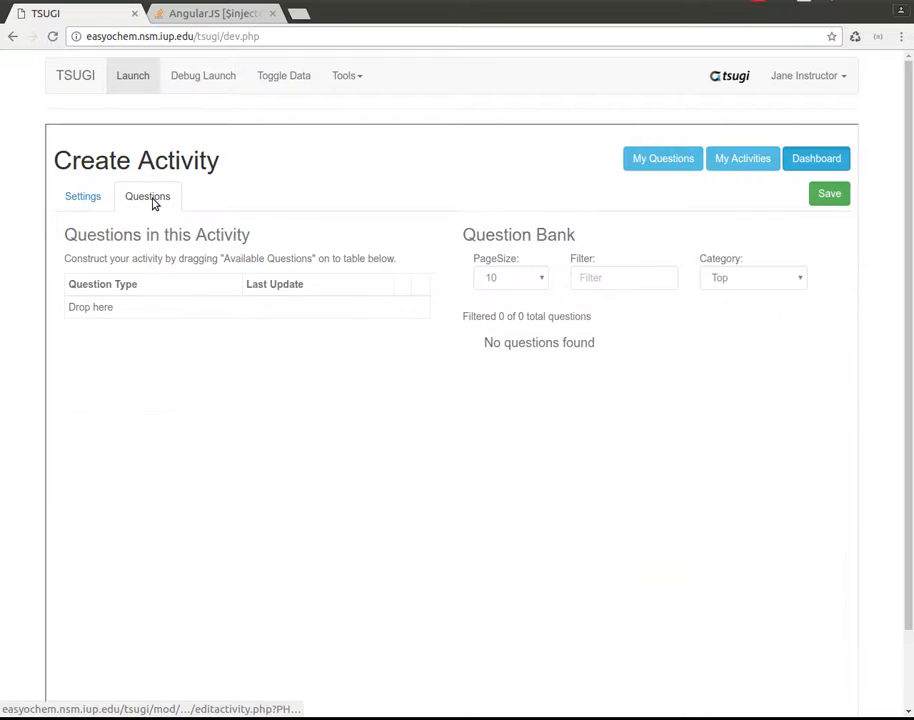
{"action": "left_click", "coordinate": [94, 198]}
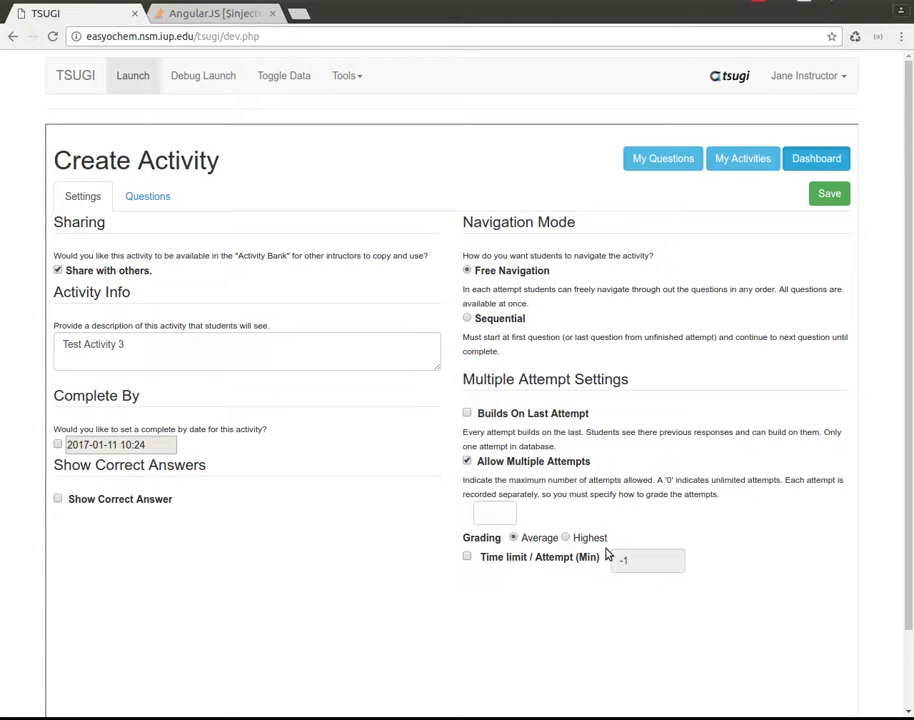
{"action": "left_click", "coordinate": [467, 413]}
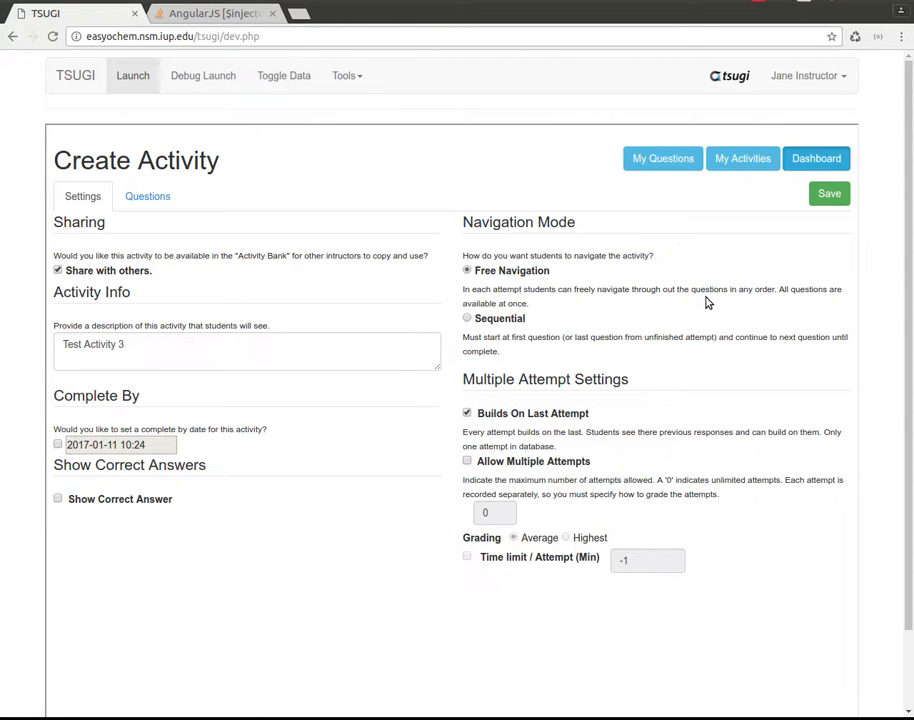
Add the cyclohexane, major product, curved arrows and "Answer is red" questions from the instructor's question bank category to the activity.
{"action": "left_click", "coordinate": [150, 198]}
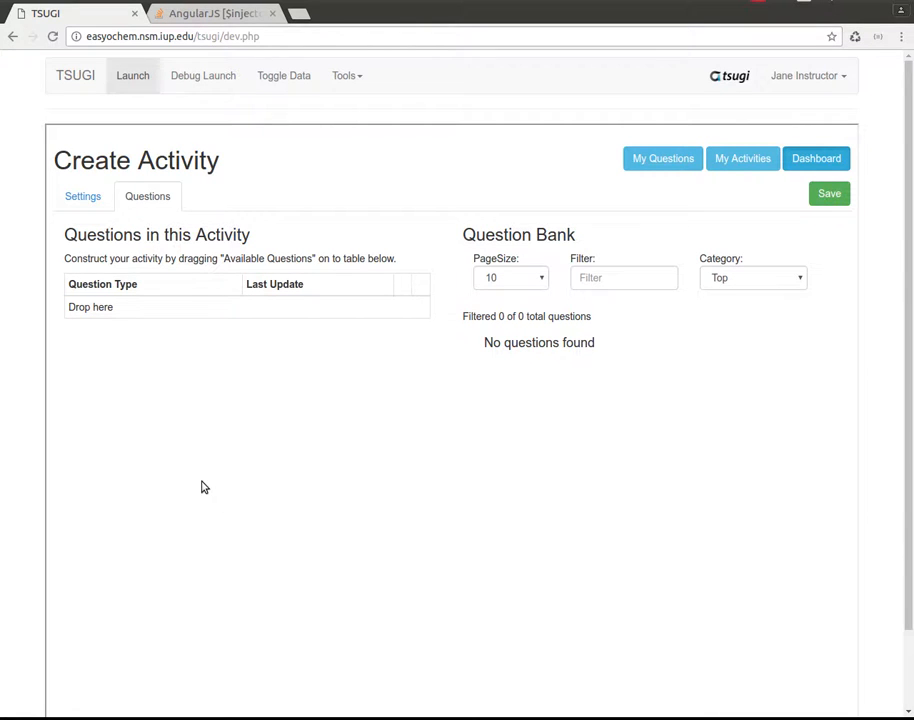
{"action": "left_click", "coordinate": [797, 280]}
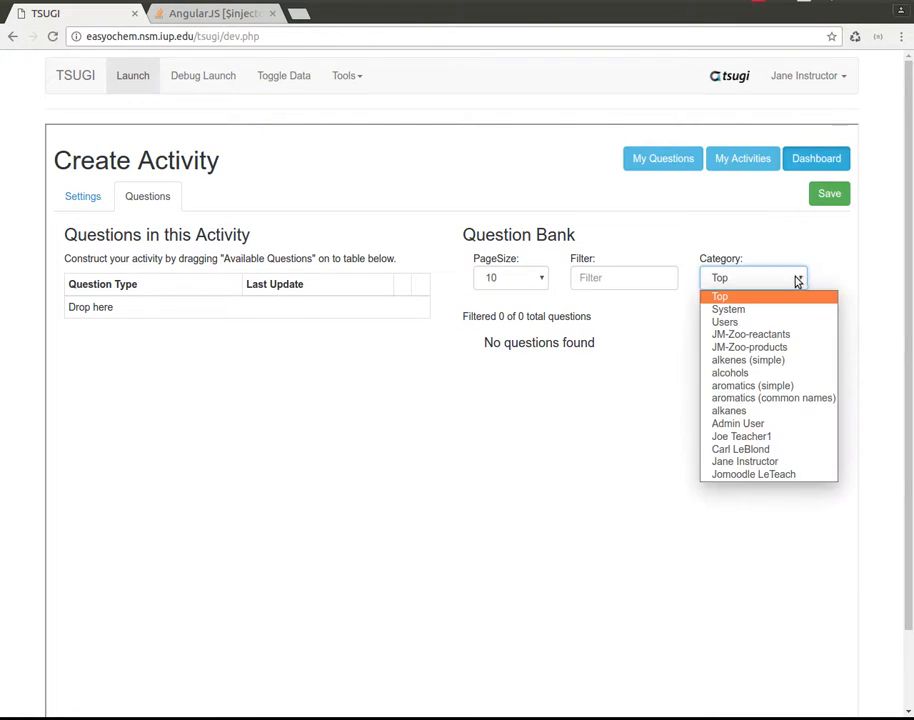
{"action": "left_click", "coordinate": [745, 462]}
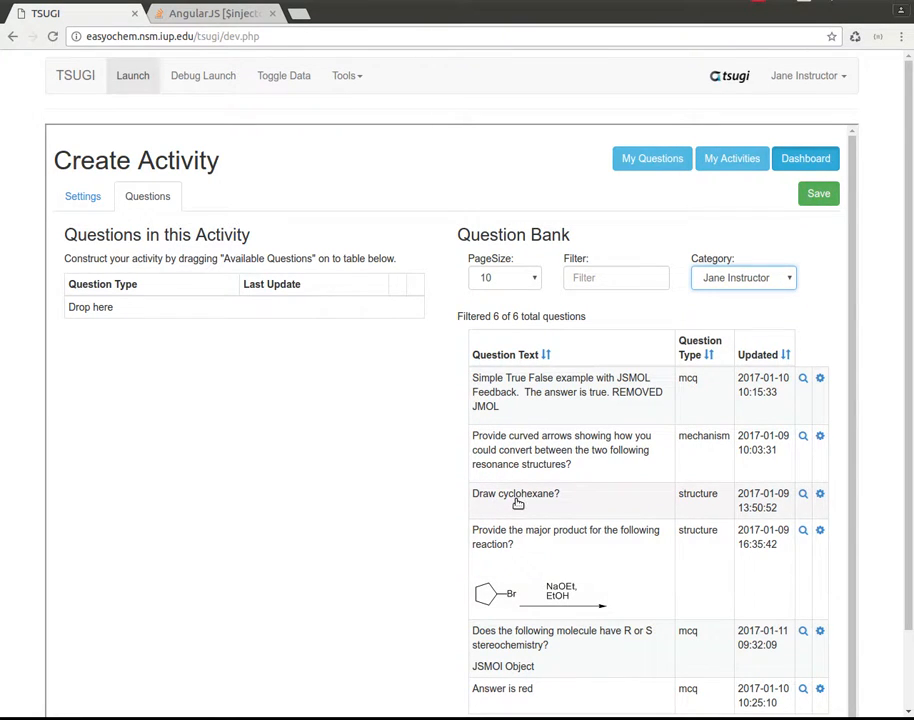
{"action": "mouse_move", "coordinate": [526, 505]}
{"action": "left_mouse_down"}
{"action": "mouse_move", "coordinate": [147, 322]}
{"action": "mouse_move", "coordinate": [120, 318]}
{"action": "left_mouse_up"}
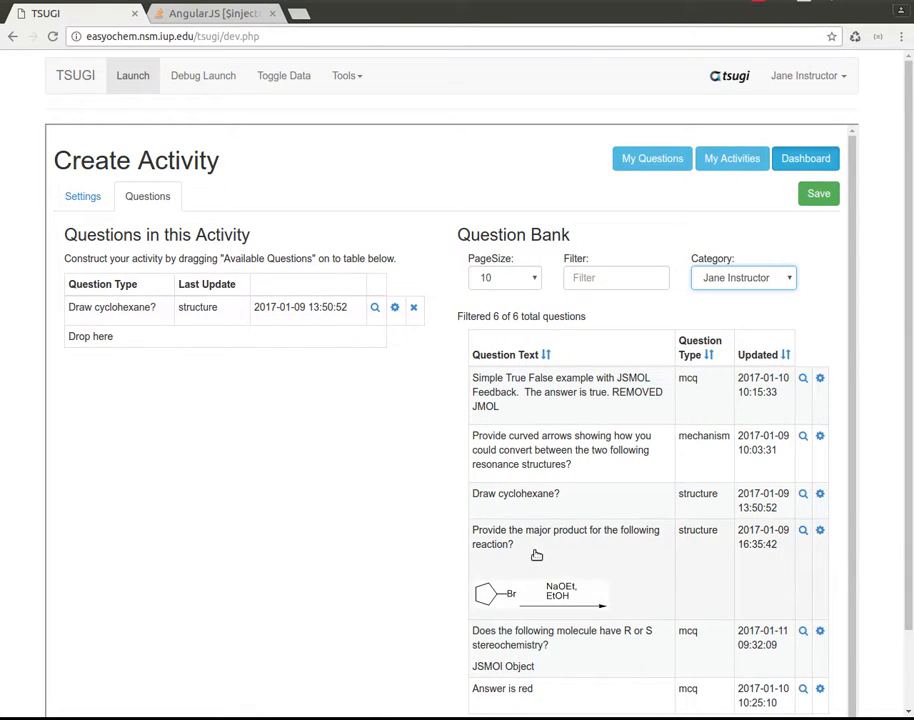
{"action": "left_click_drag", "start_coordinate": [534, 551], "coordinate": [135, 318]}
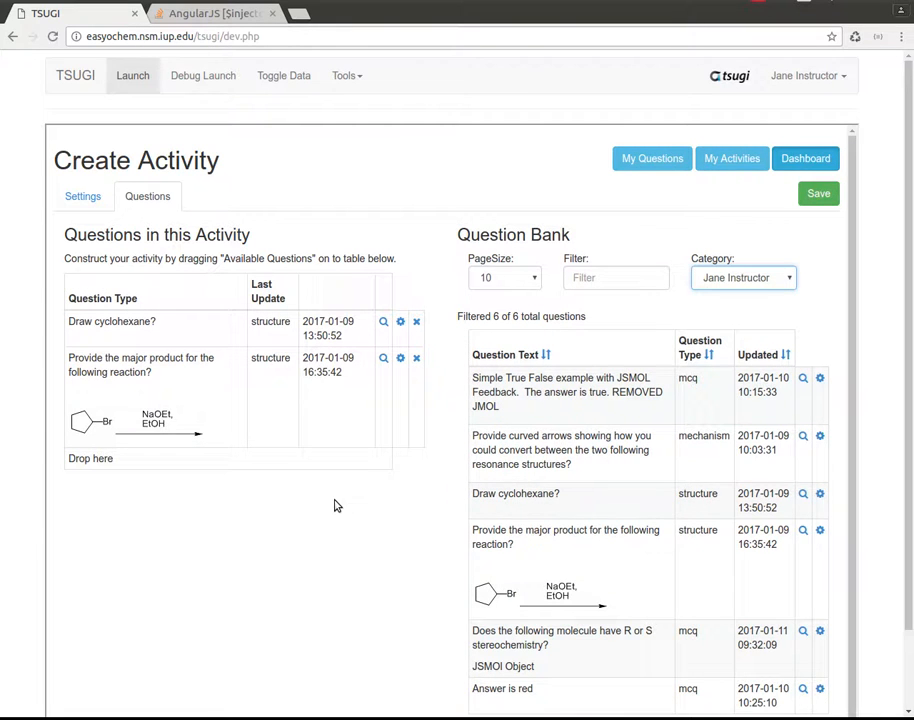
{"action": "scroll", "coordinate": [619, 518], "scroll_direction": "down", "scroll_amount": 1}
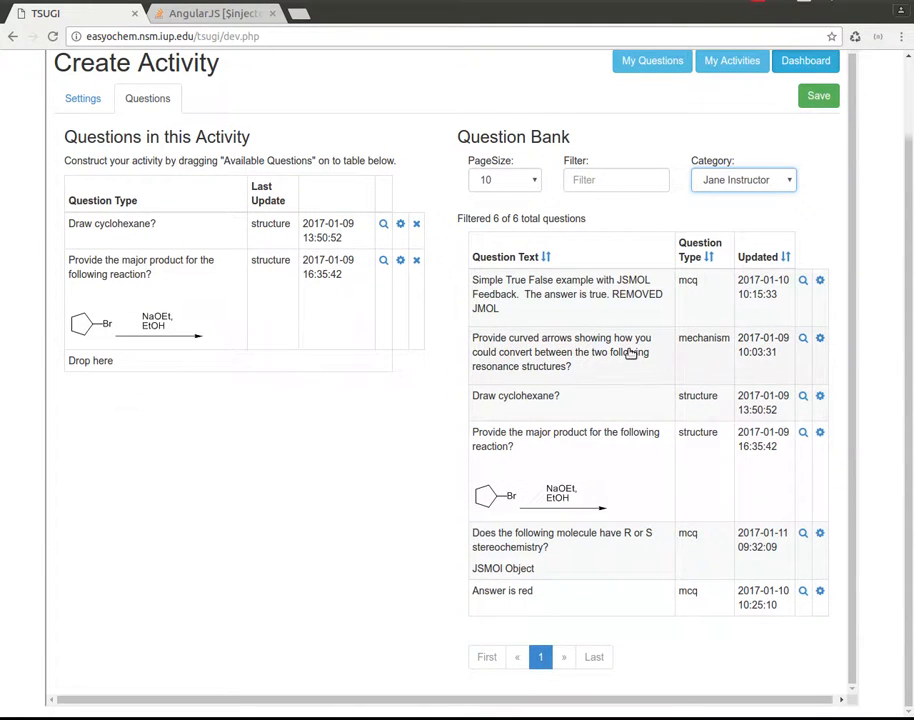
{"action": "left_click_drag", "start_coordinate": [634, 351], "coordinate": [222, 262]}
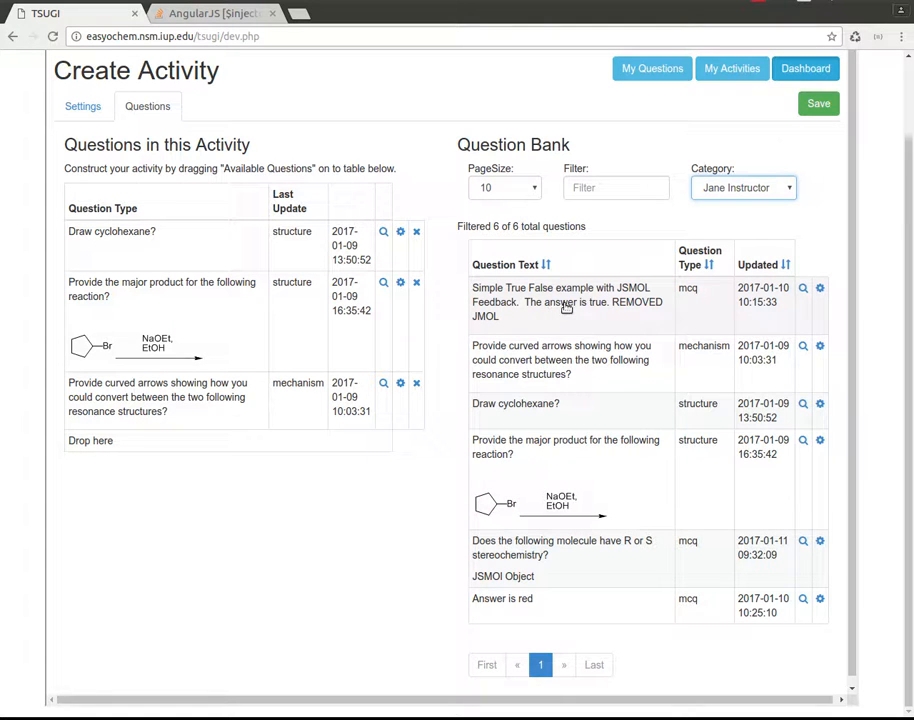
{"action": "left_click_drag", "start_coordinate": [567, 608], "coordinate": [150, 320]}
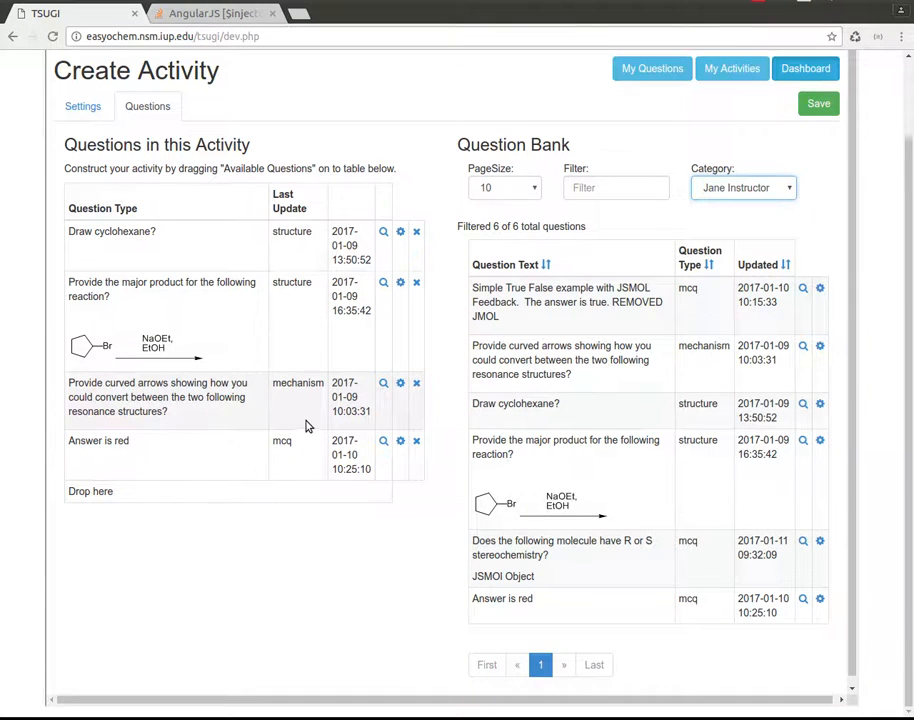
Save the new activity with its current settings and assign Test Activity 3 to this link.
{"action": "scroll", "coordinate": [307, 426], "scroll_direction": "up", "scroll_amount": 2}
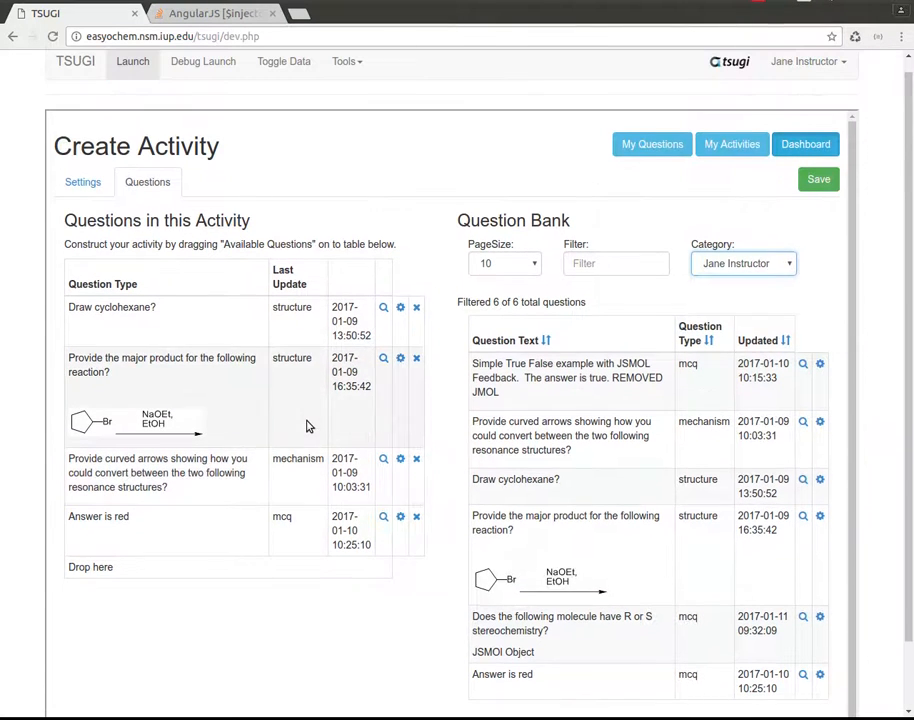
{"action": "left_click", "coordinate": [78, 182]}
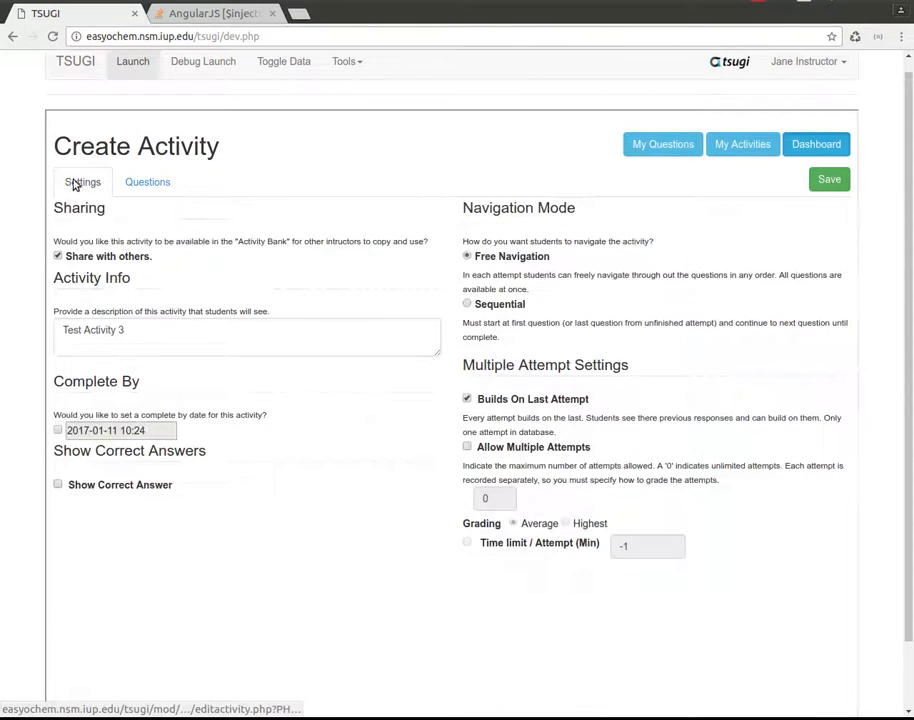
{"action": "left_click", "coordinate": [829, 181]}
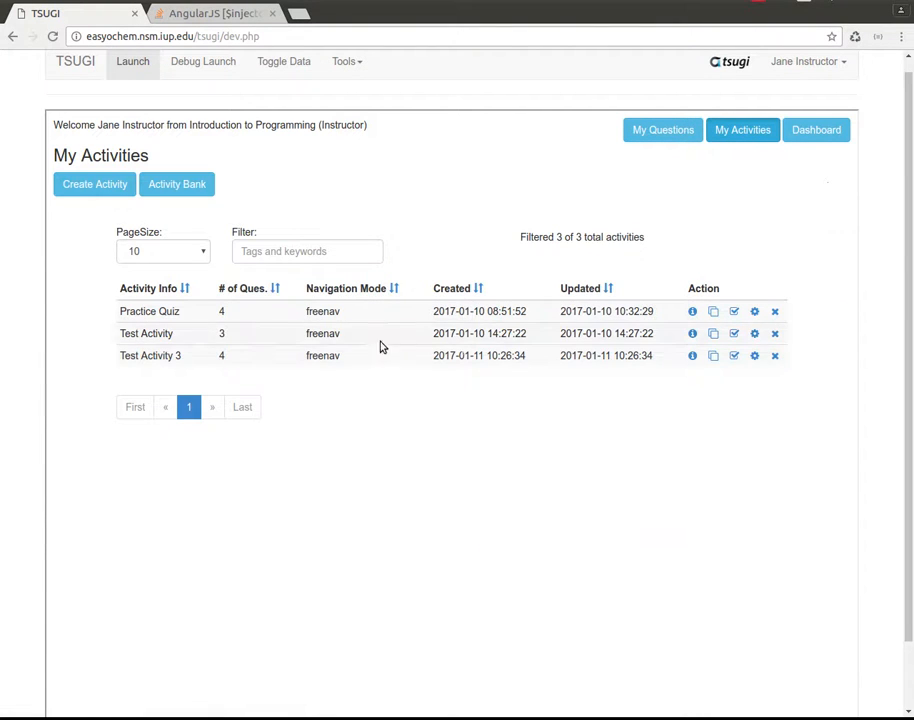
{"action": "left_click", "coordinate": [734, 356]}
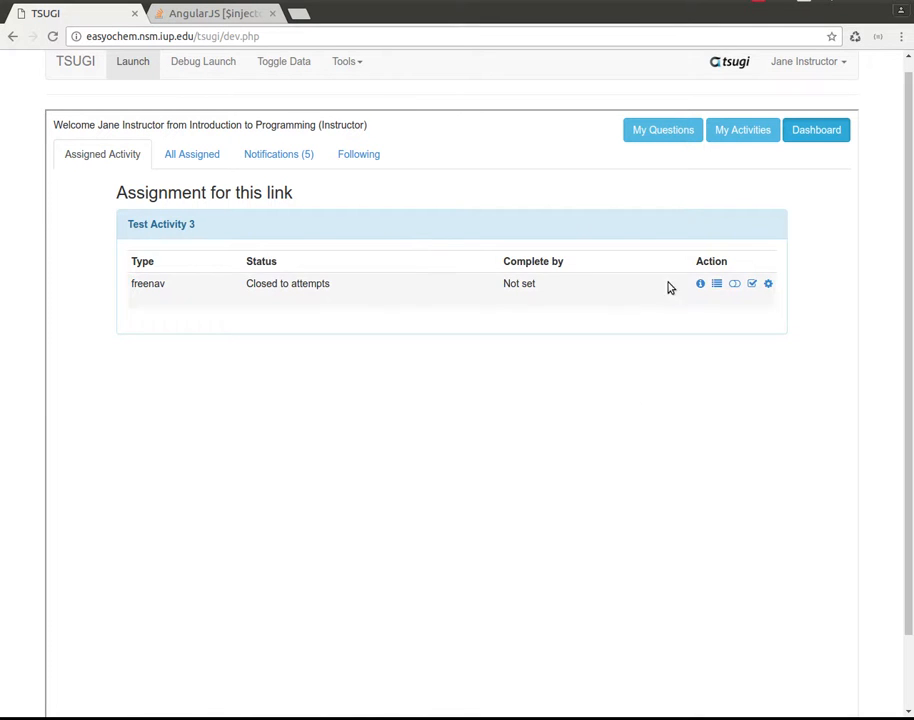
{"action": "scroll", "coordinate": [810, 428], "scroll_direction": "up", "scroll_amount": 1}
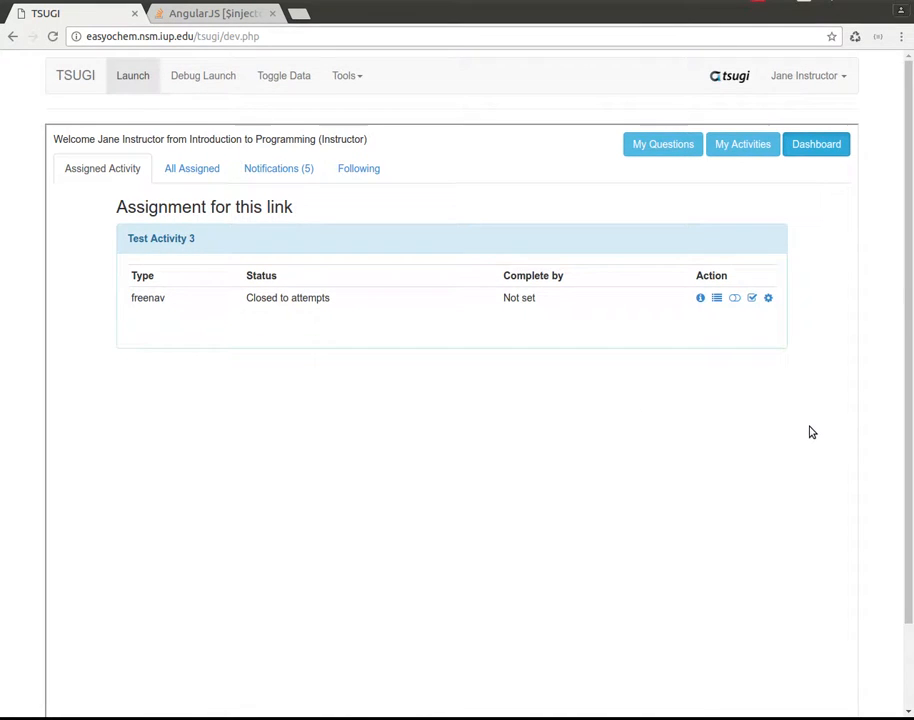
View the closed assignment from the first student account and return to the instructor account.
{"action": "left_click", "coordinate": [846, 77]}
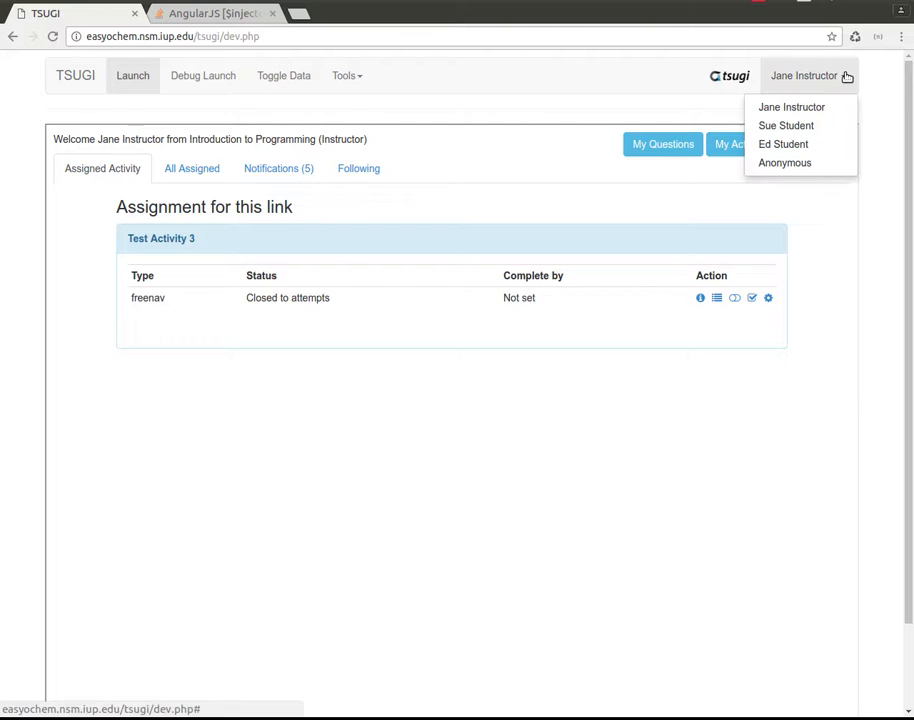
{"action": "left_click", "coordinate": [810, 127]}
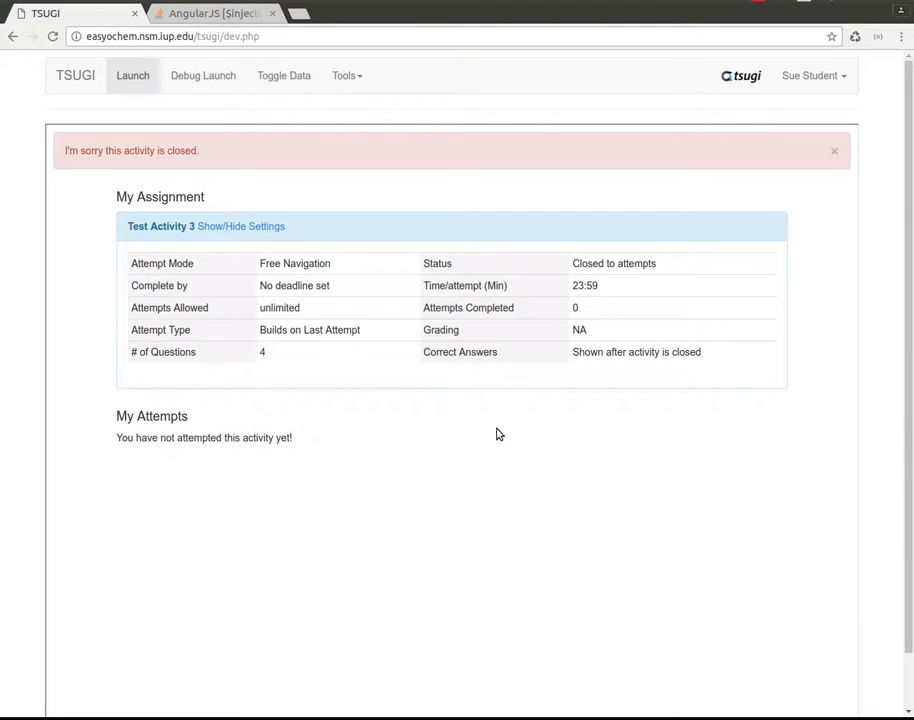
{"action": "left_click", "coordinate": [844, 77]}
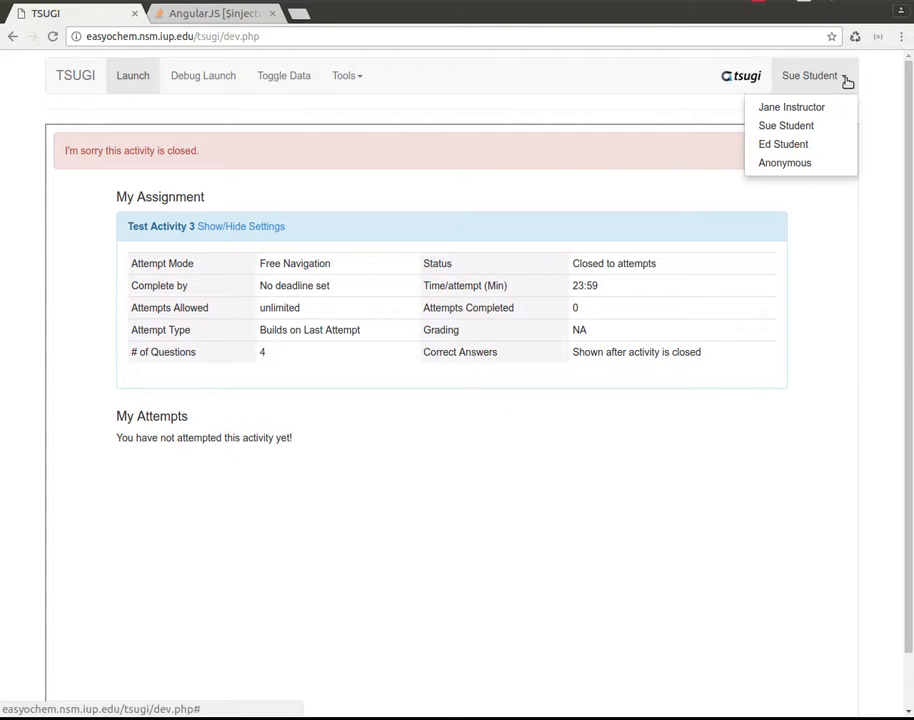
{"action": "left_click", "coordinate": [830, 108]}
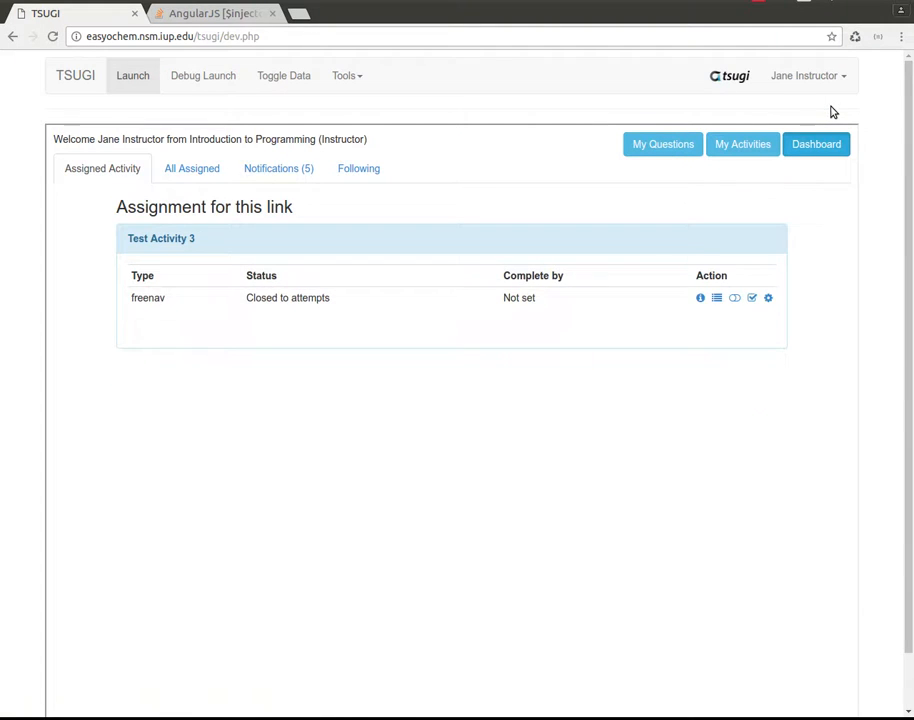
Open Test Activity 3 to attempts and switch to the first student account.
{"action": "left_click", "coordinate": [736, 299]}
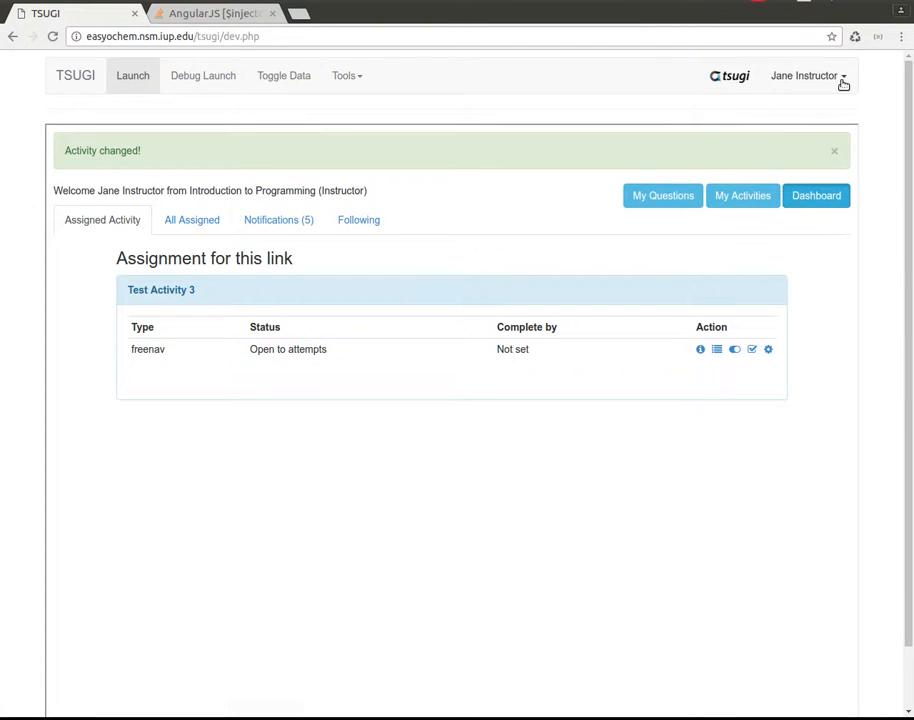
{"action": "left_click", "coordinate": [783, 77]}
{"action": "left_click", "coordinate": [812, 133]}
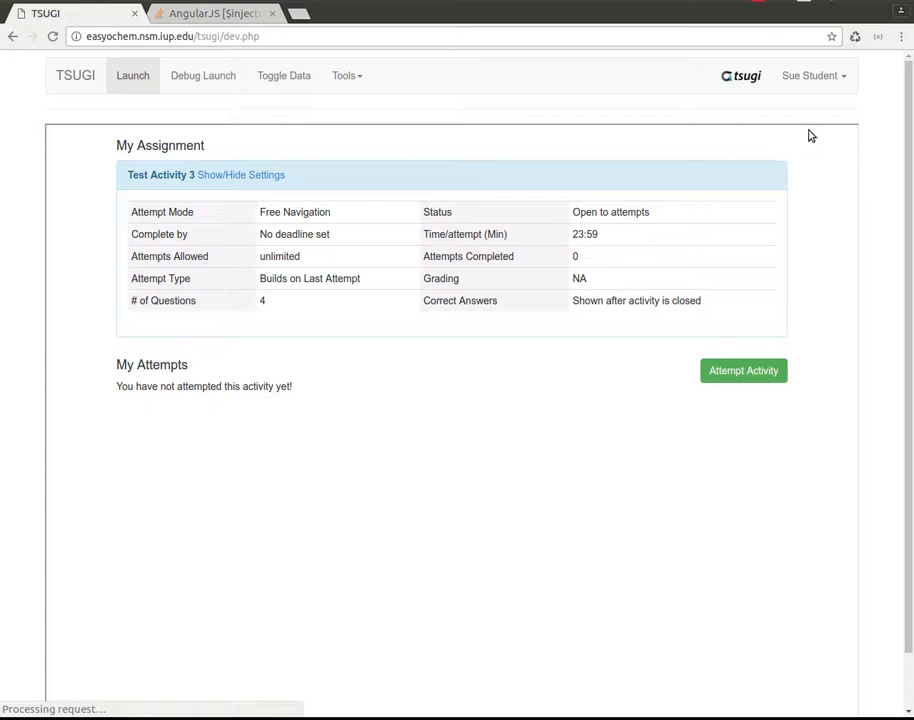
Start an attempt of Test Activity 3 and draw a five-membered ring as the answer to question 1.
{"action": "left_click", "coordinate": [731, 370]}
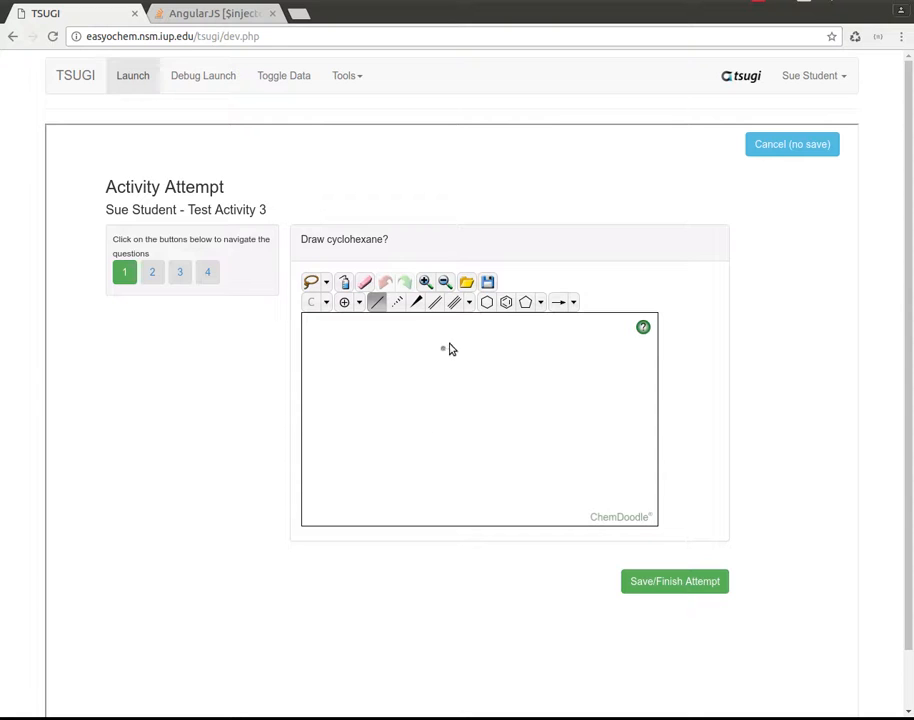
{"action": "left_click", "coordinate": [525, 301]}
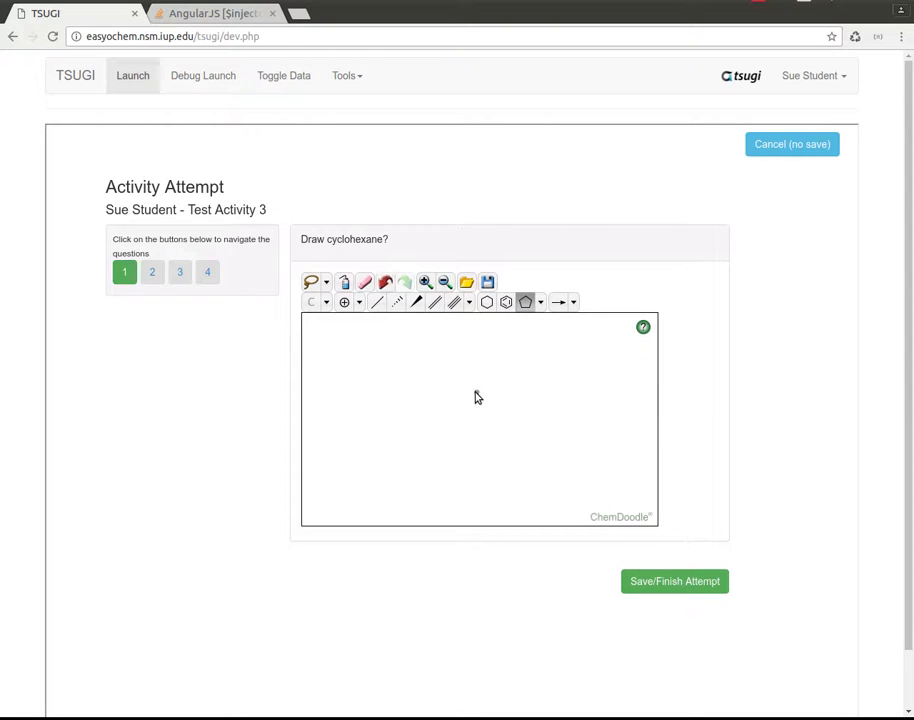
{"action": "left_click", "coordinate": [476, 396]}
Draw a five-membered ring as the answer to question 2 and activate the single bond tool.
{"action": "left_click", "coordinate": [153, 272]}
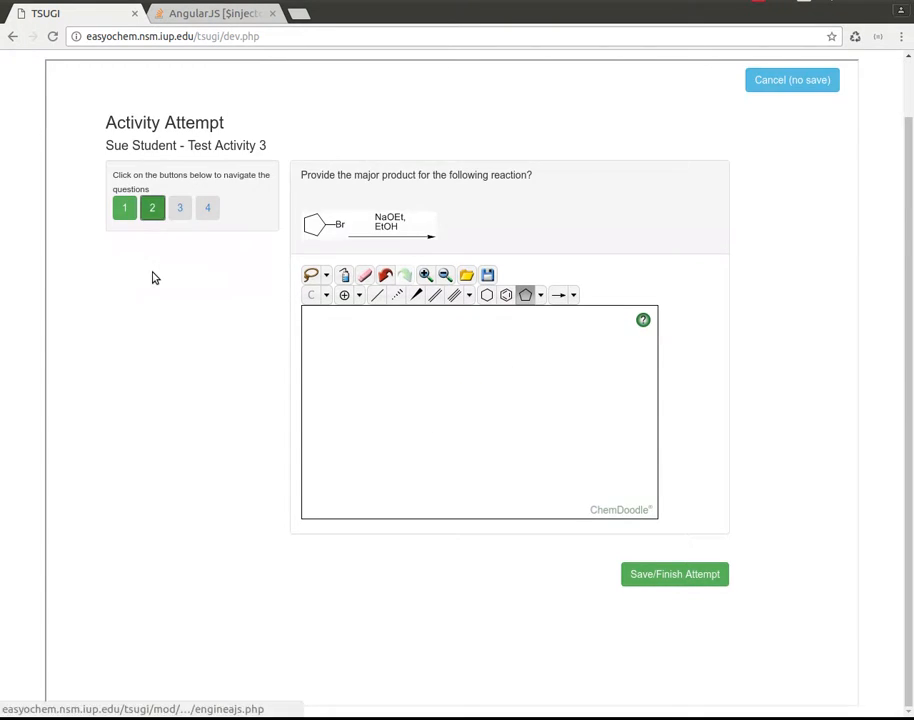
{"action": "left_click", "coordinate": [476, 378]}
{"action": "left_click", "coordinate": [376, 295]}
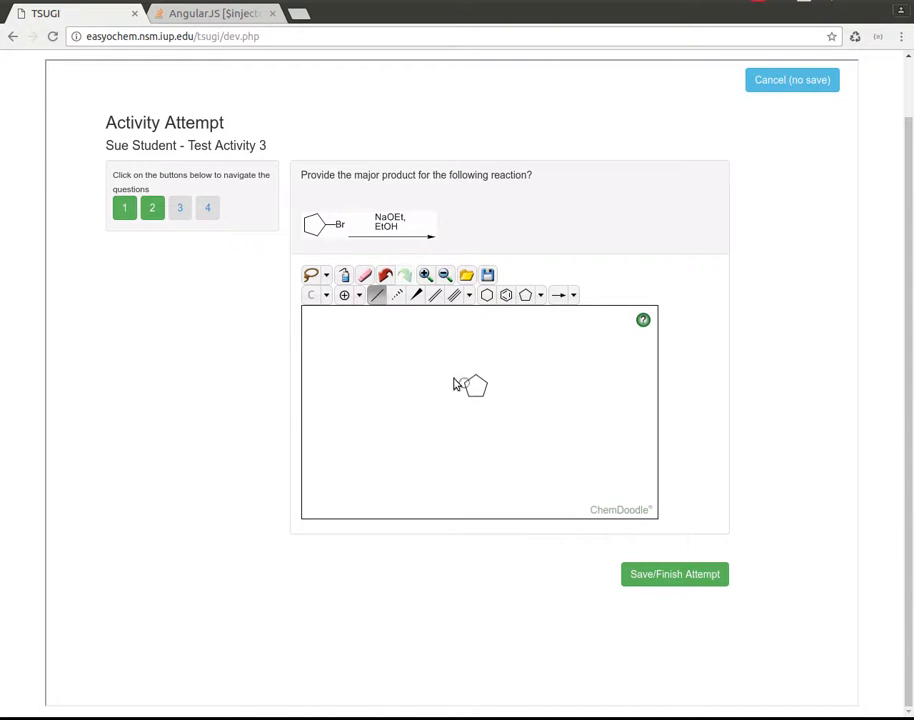
In question 3, draw curved arrows from the C=O bond to oxygen and from the negative oxygen to its C–O bond.
{"action": "left_click", "coordinate": [180, 209]}
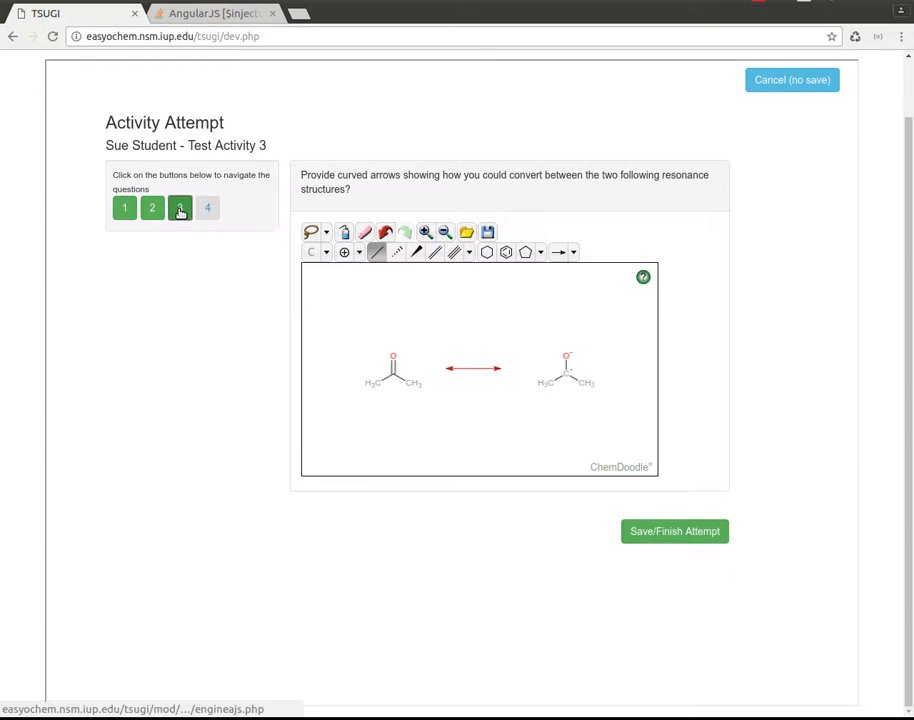
{"action": "left_click", "coordinate": [573, 253]}
{"action": "left_click", "coordinate": [603, 279]}
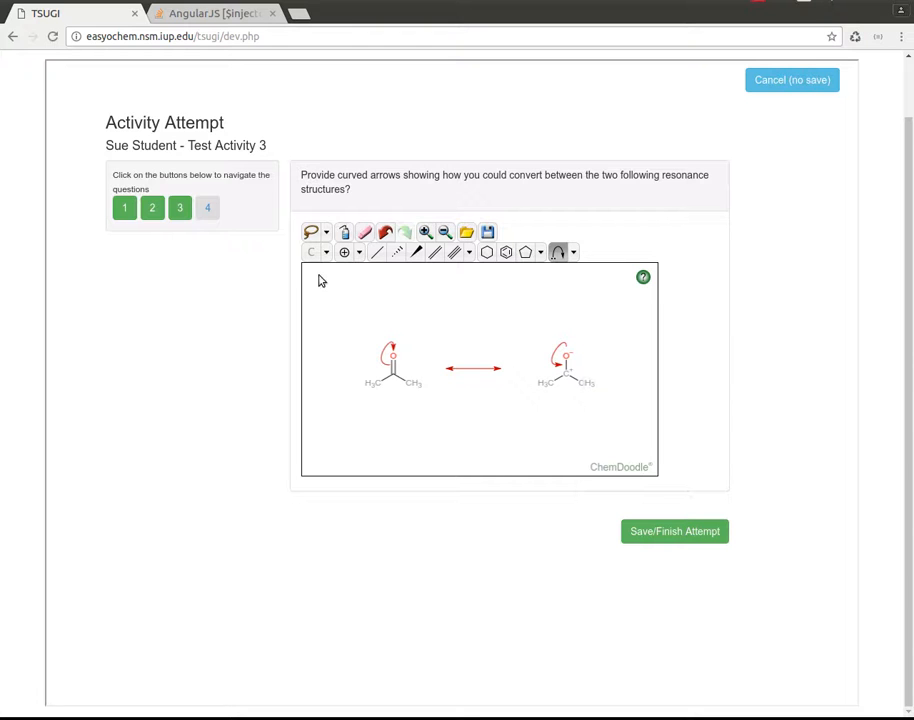
Answer question 4 with Red and save the finished attempt.
{"action": "left_click", "coordinate": [208, 211]}
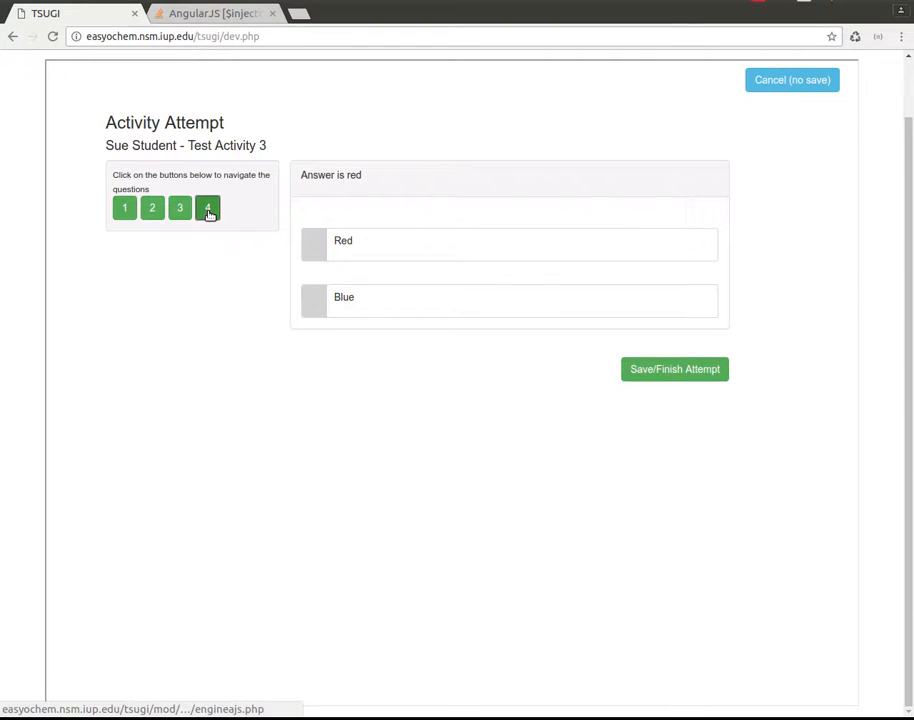
{"action": "left_click", "coordinate": [314, 249]}
{"action": "left_click", "coordinate": [661, 369]}
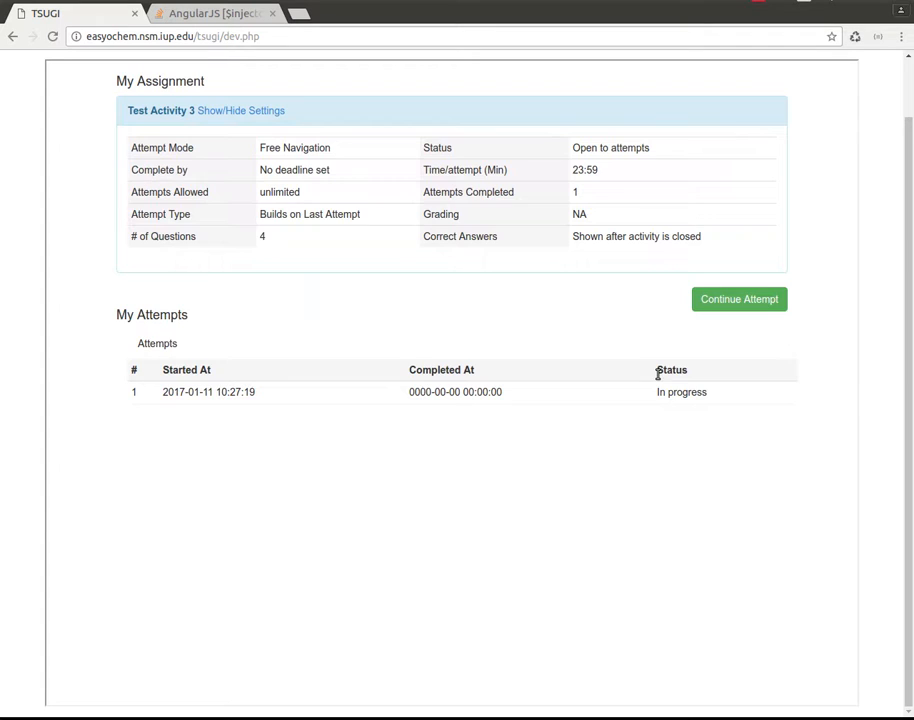